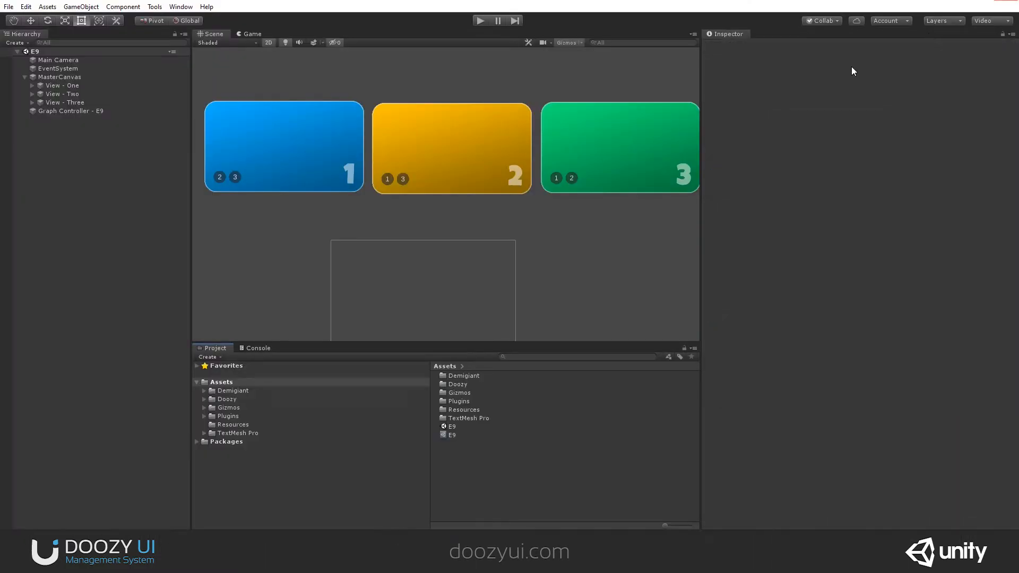
- Locate the E9 graph asset referenced by Graph Controller - E9 and delete that controller object from the scene
left_click(452, 434)
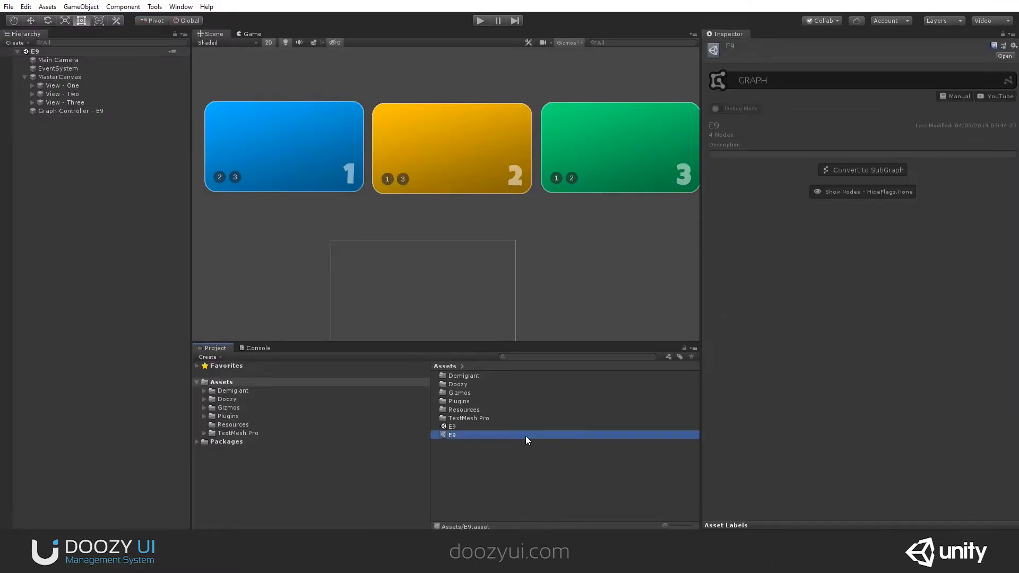
left_click(69, 111)
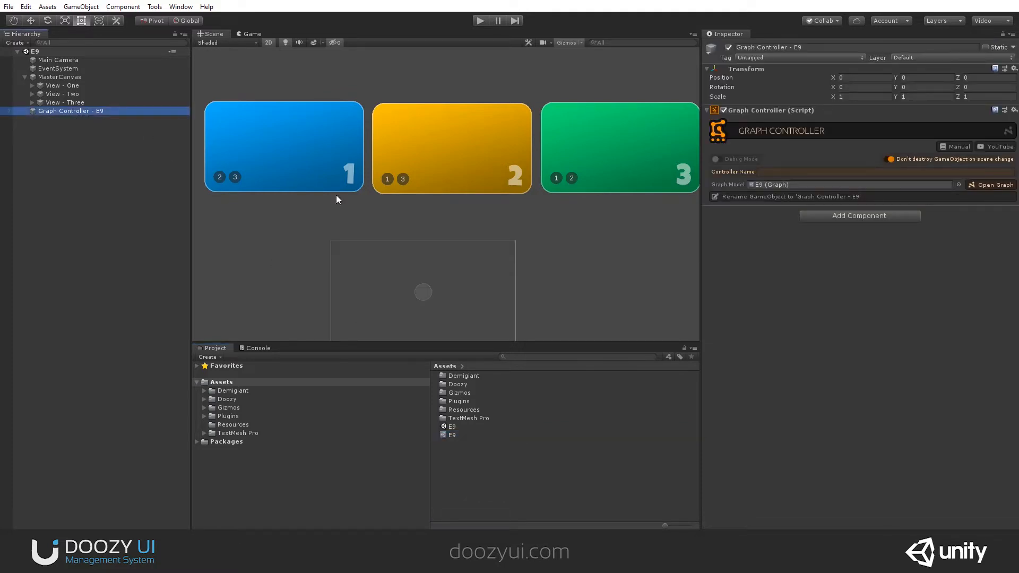
left_click(794, 186)
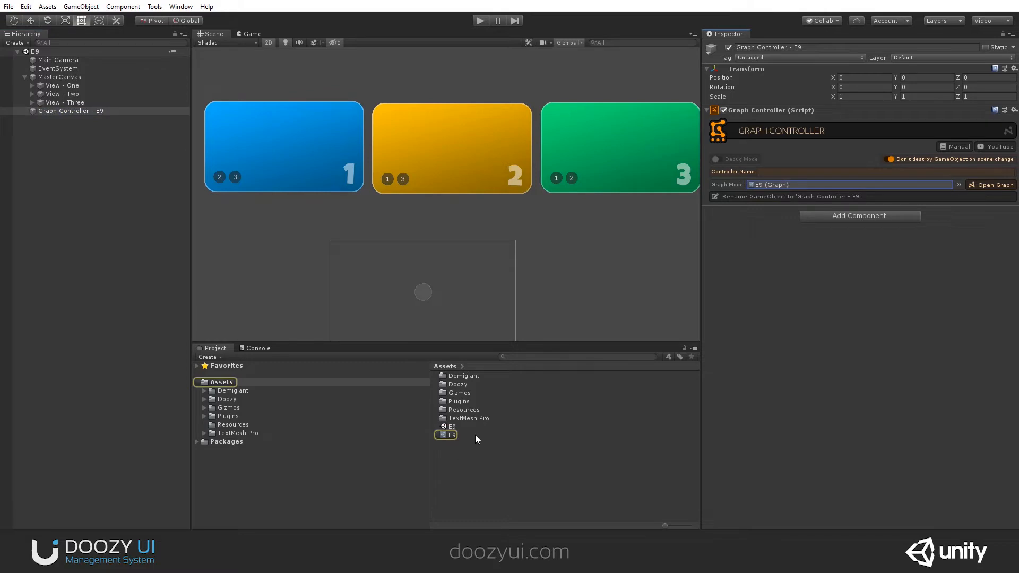
left_click(90, 135)
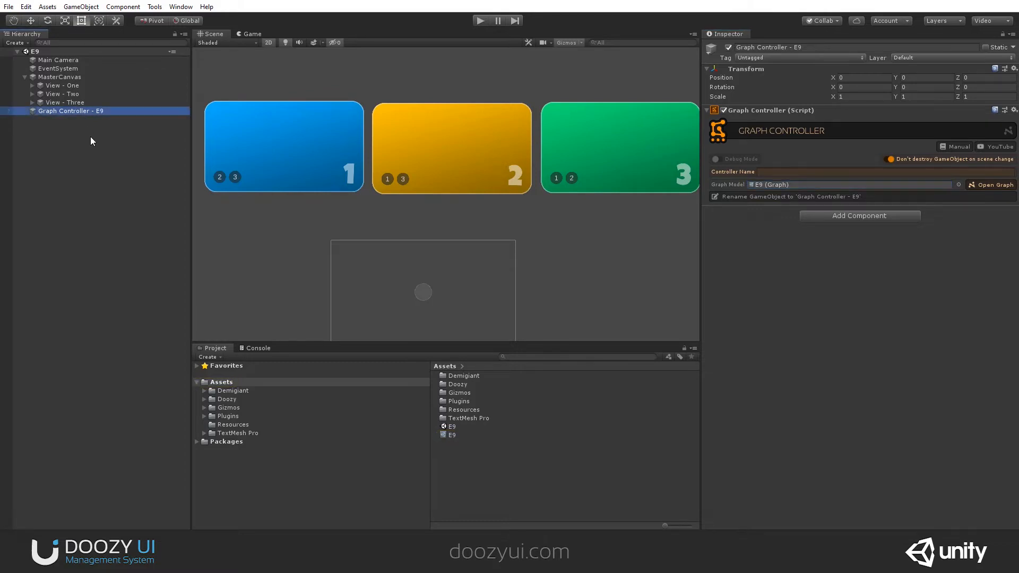
key("Delete")
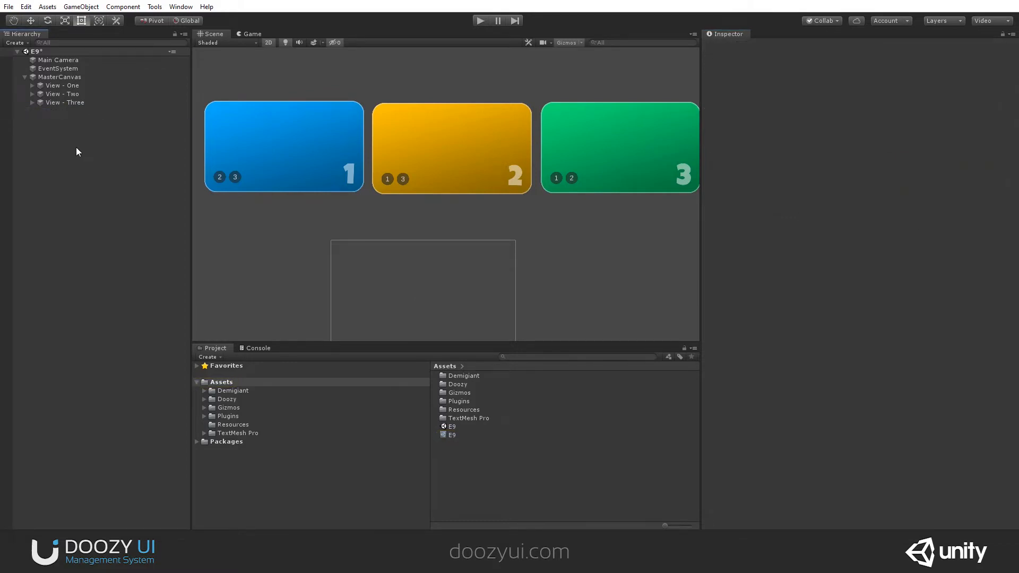
- Run the scene without a graph controller and test showing and hiding View - One manually, ending play mode when done
left_click(479, 20)
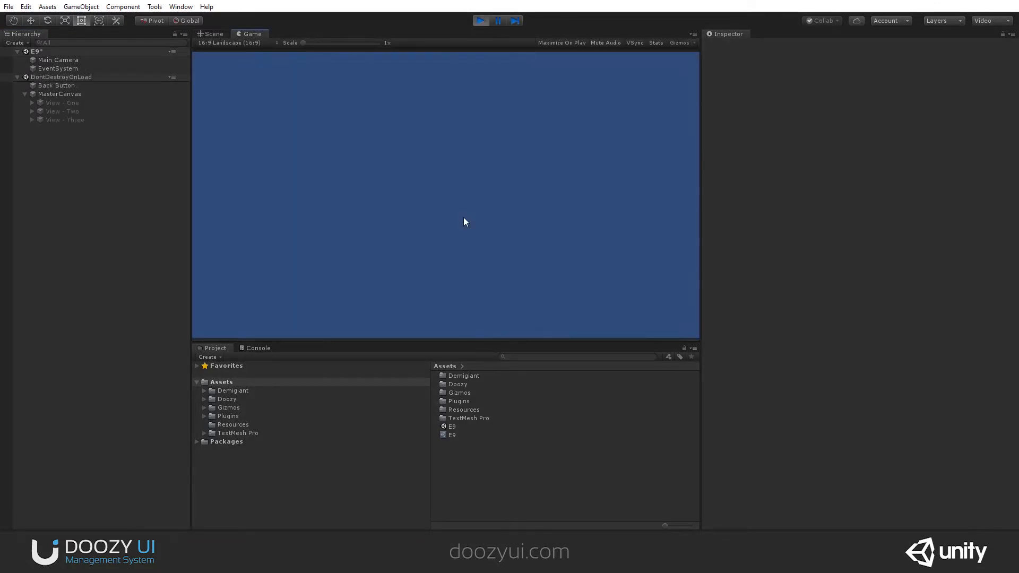
left_click(68, 102)
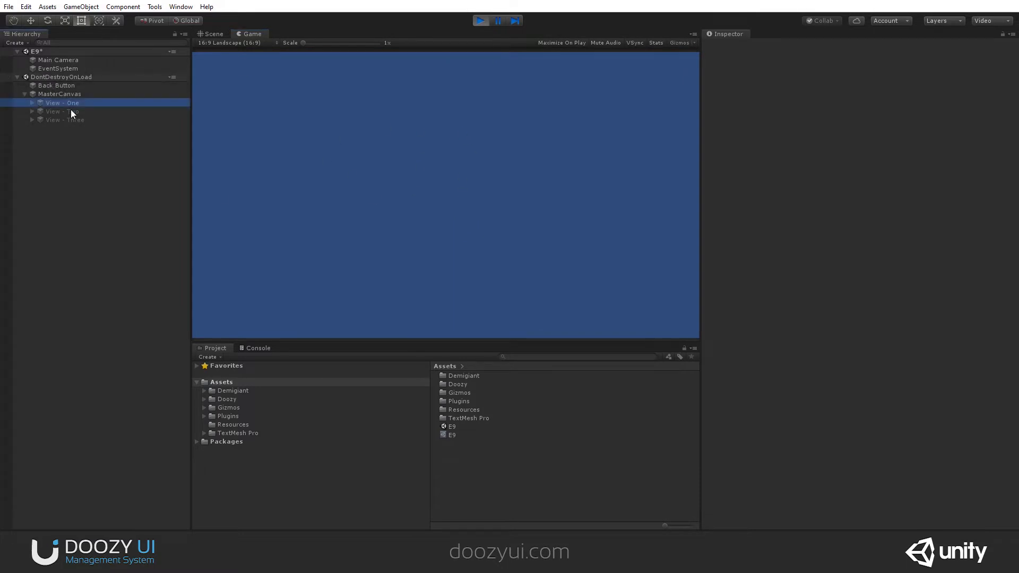
left_click(766, 242)
left_click(766, 242)
left_click(902, 243)
left_click(828, 247)
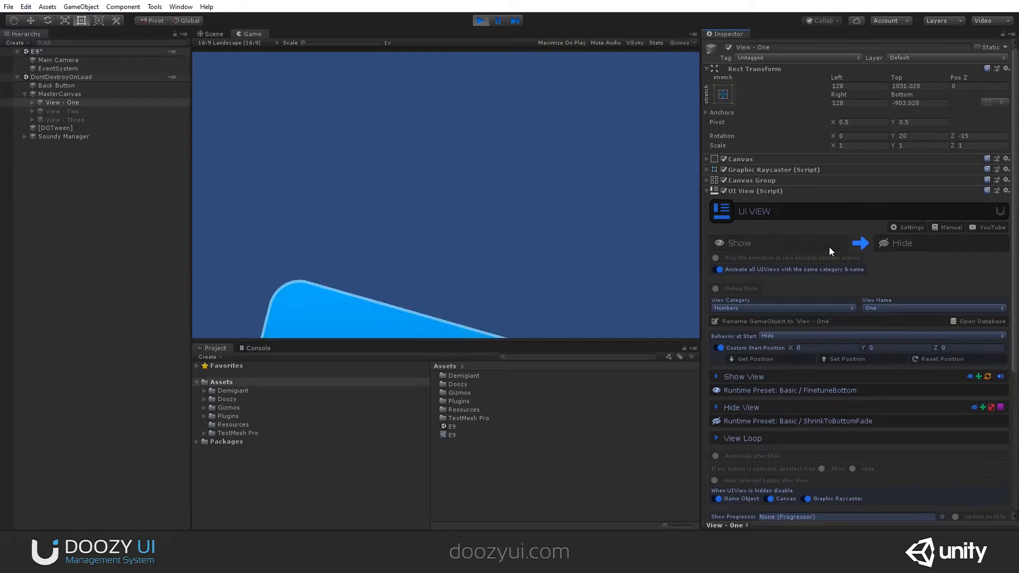
left_click(894, 244)
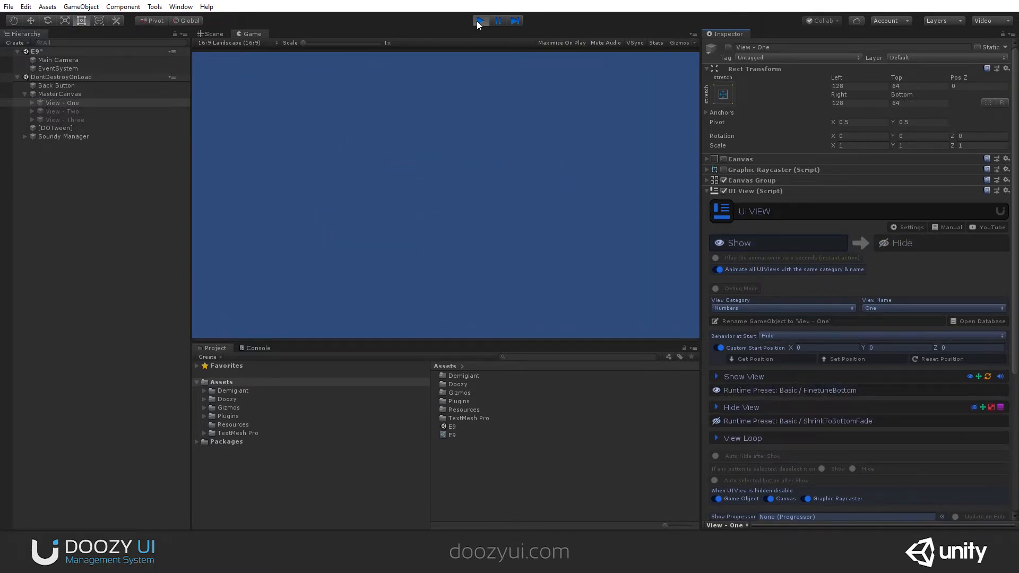
left_click(777, 242)
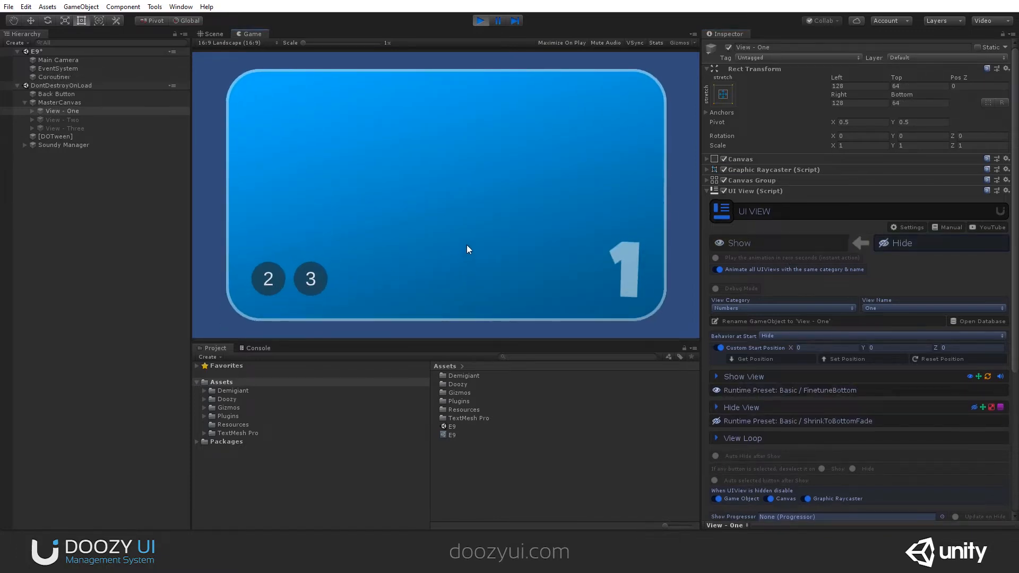
left_click(481, 21)
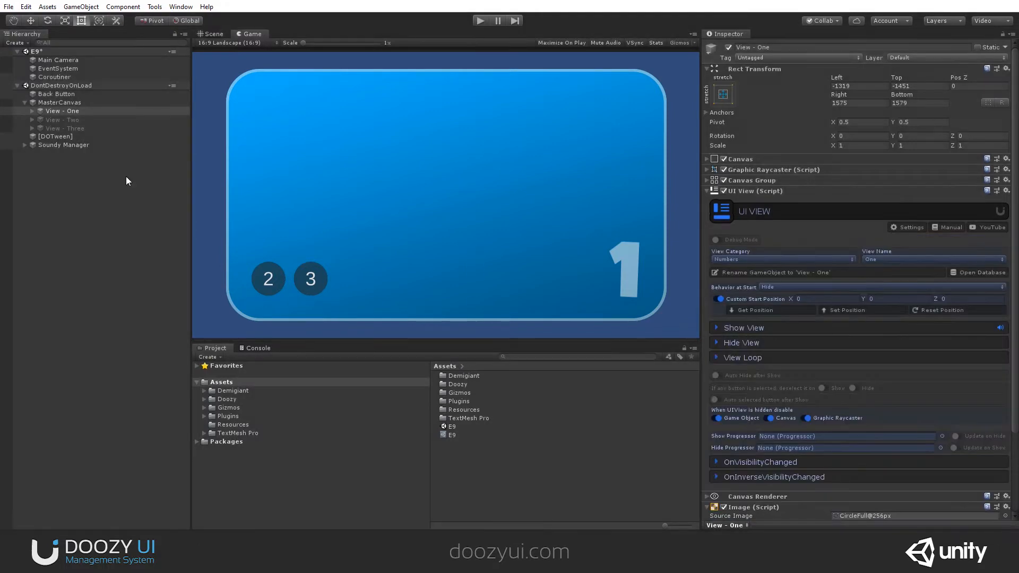
- Add a new Doozy Nody Graph Controller object at the root of the scene
left_click(126, 177)
left_click(69, 76)
left_click(72, 168)
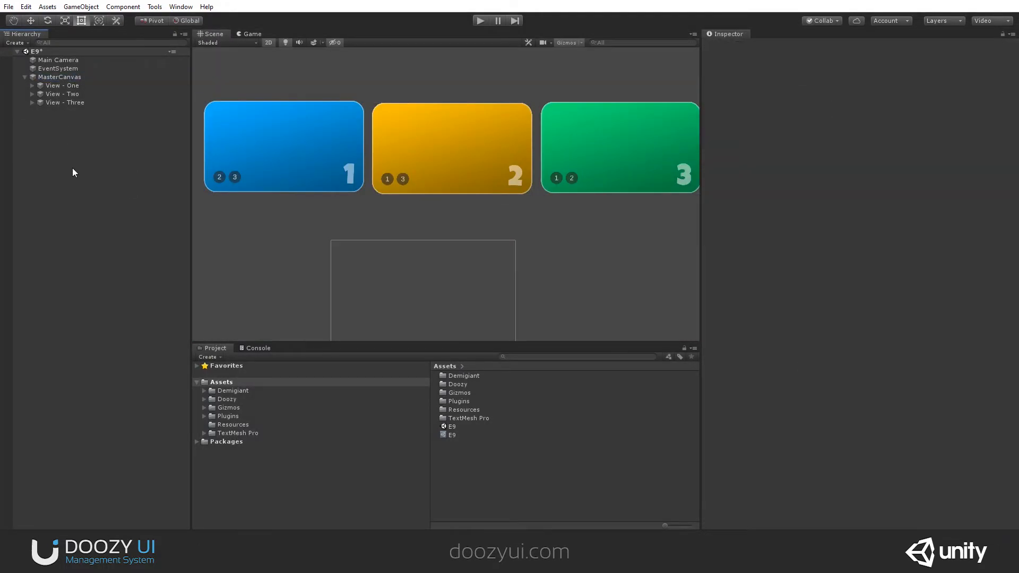
right_click(24, 133)
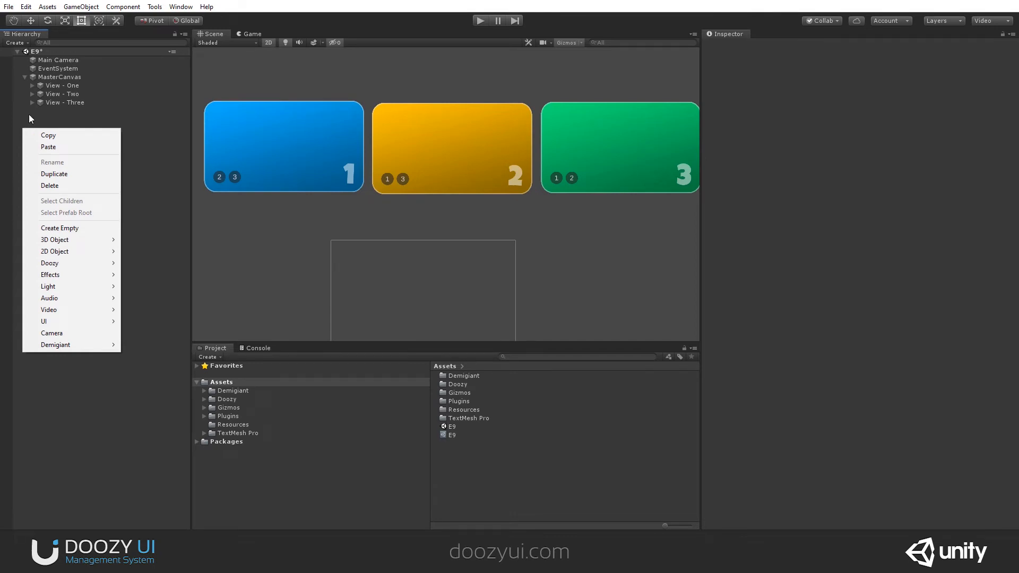
mouse_move(65, 266)
mouse_move(175, 368)
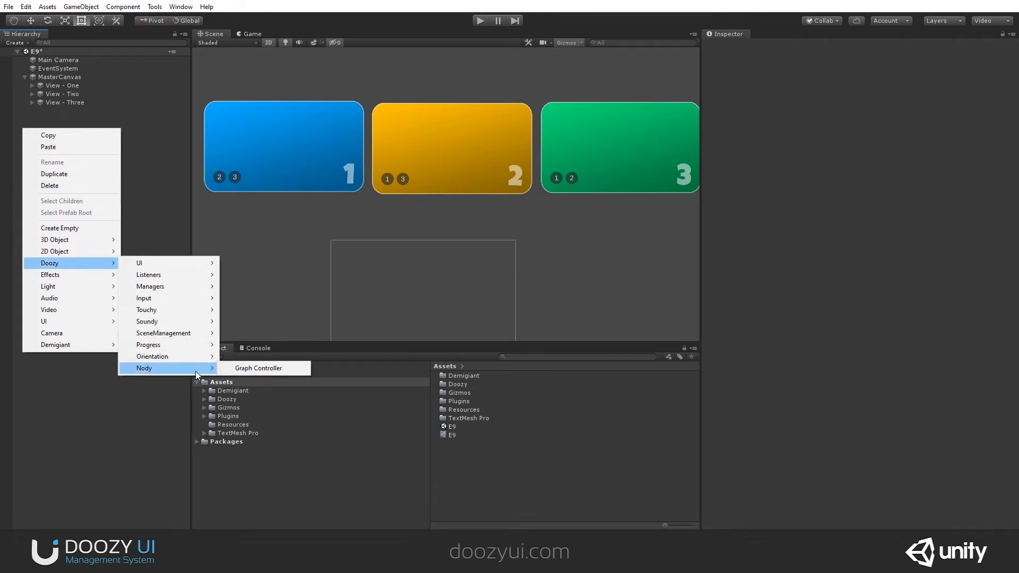
left_click(266, 367)
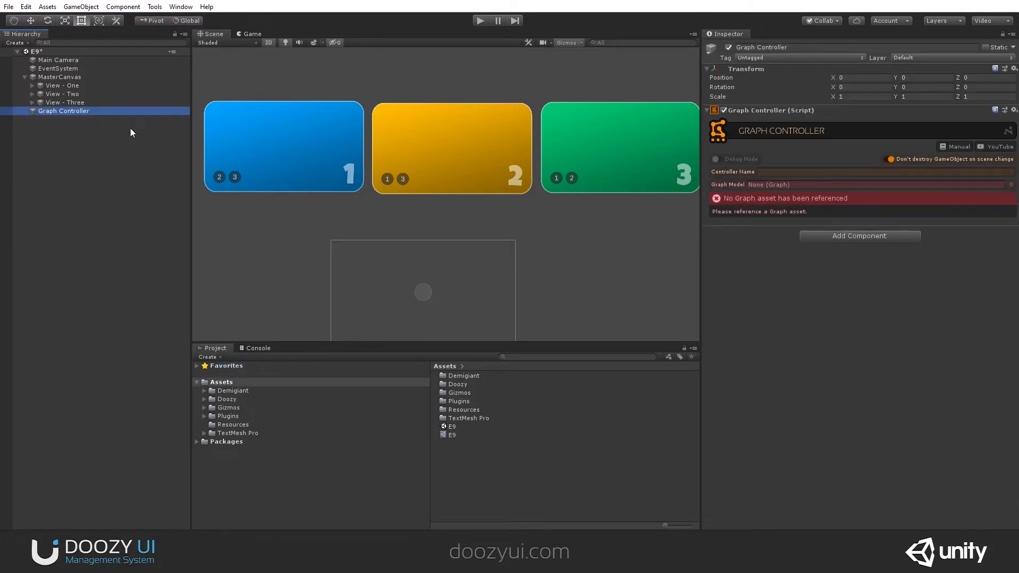
- Assign the E9 graph as the new controller's Graph Model and rename its GameObject to "Graph Controller - E9"
left_click_drag(449, 435, 794, 183)
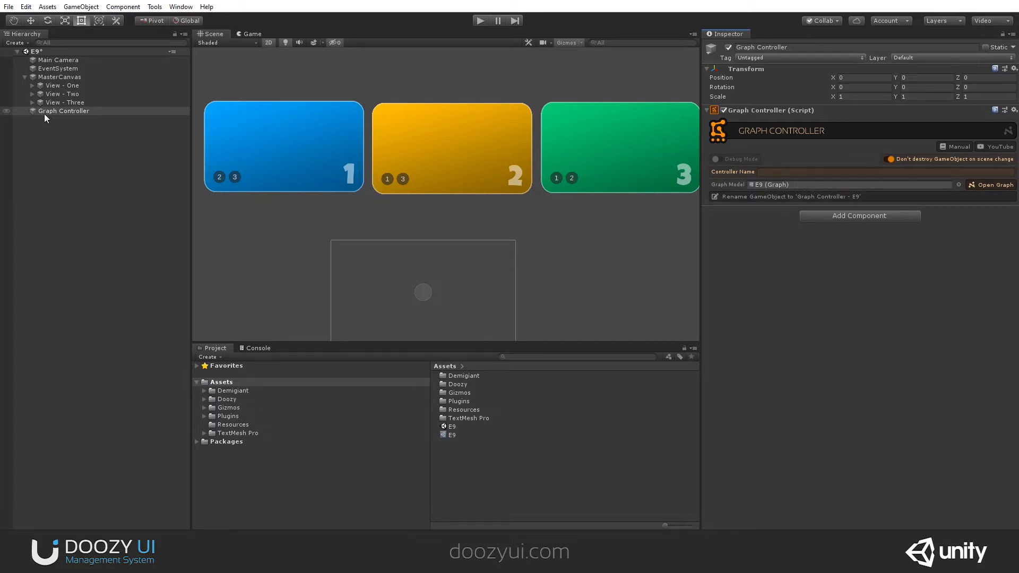
left_click(743, 197)
- Check the "Don't destroy GameObject on scene change" option on MasterCanvas and Graph Controller - E9
left_click(53, 77)
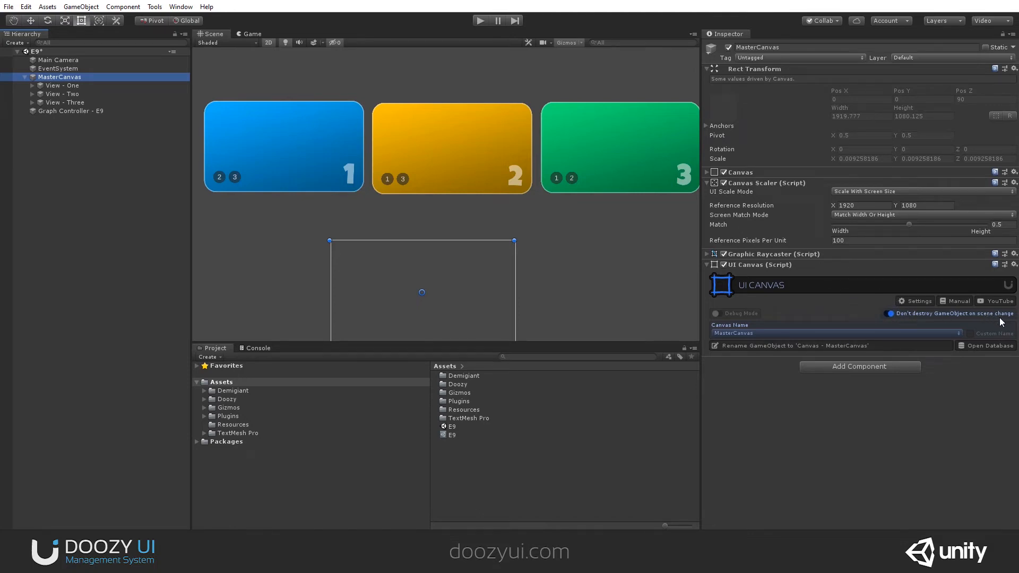
left_click(94, 113)
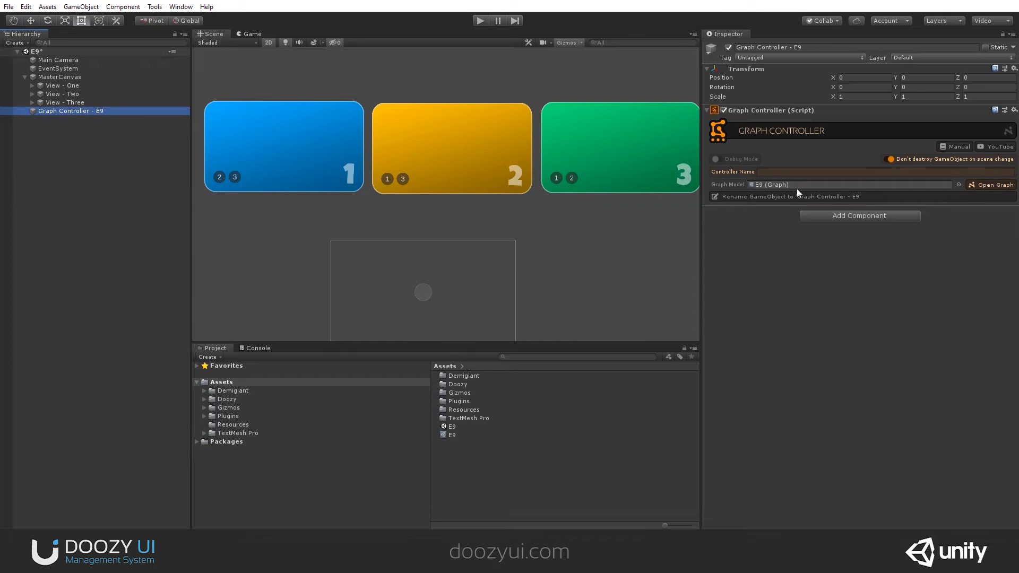
- Open the E9 graph in the Nody window with its sidebar expanded and dock the window beside the Console
left_click(987, 186)
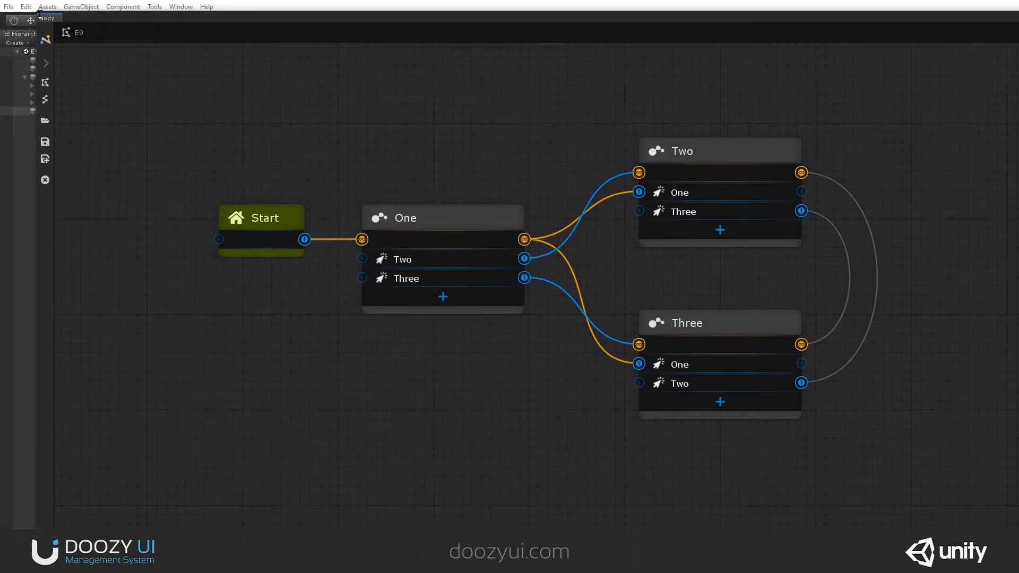
left_click(45, 63)
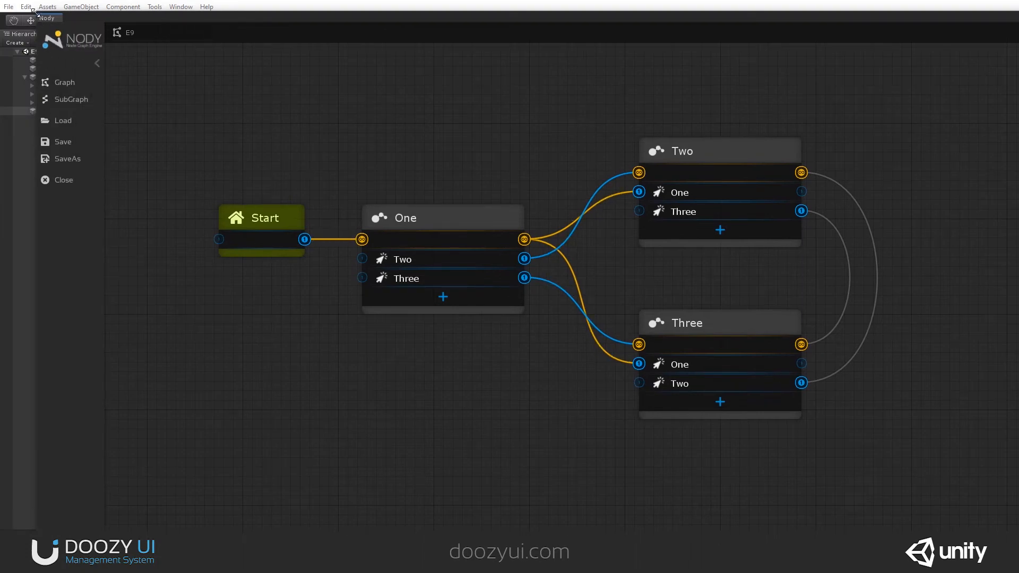
left_click_drag(85, 19, 327, 161)
left_click_drag(403, 160, 237, 58)
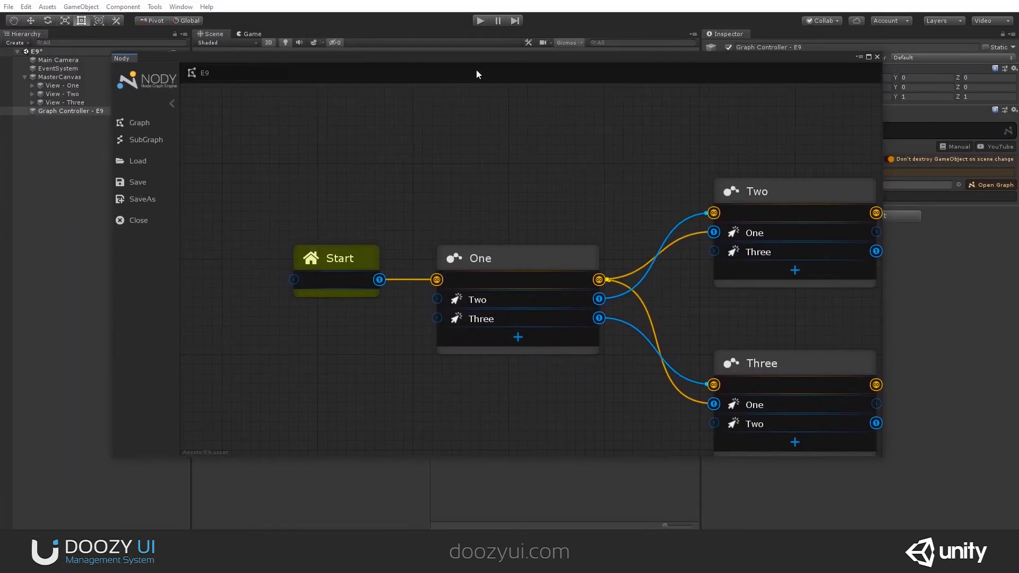
left_click_drag(113, 59, 300, 354)
middle_click_drag(465, 499, 415, 414)
middle_click_drag(462, 461, 378, 391)
scroll(379, 392, "down", 2)
scroll(452, 421, "down", 3)
middle_click_drag(529, 439, 517, 467)
- Deactivate the Graph Controller - E9 object in the scene
left_click(84, 190)
left_click(93, 111)
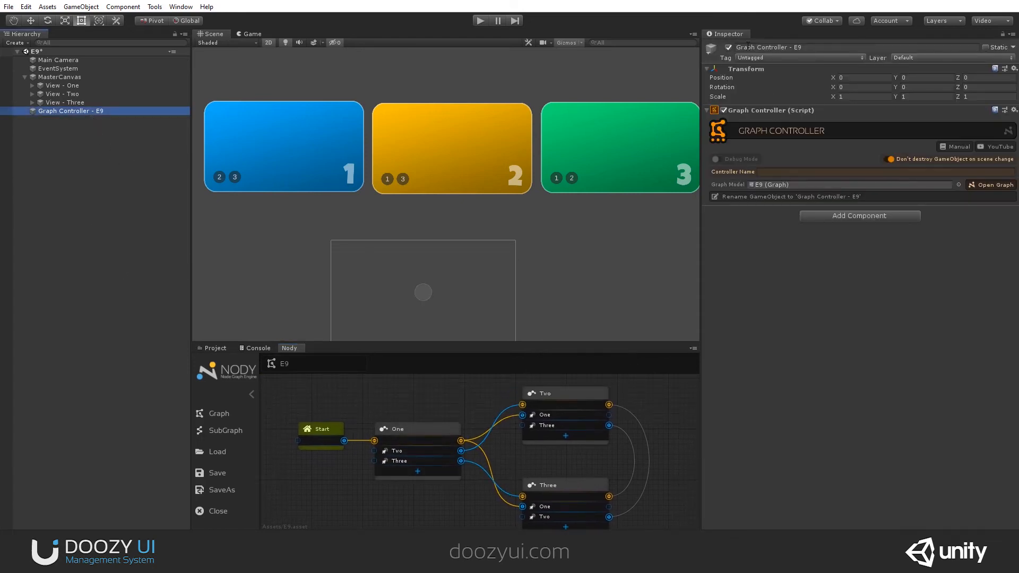
left_click(727, 47)
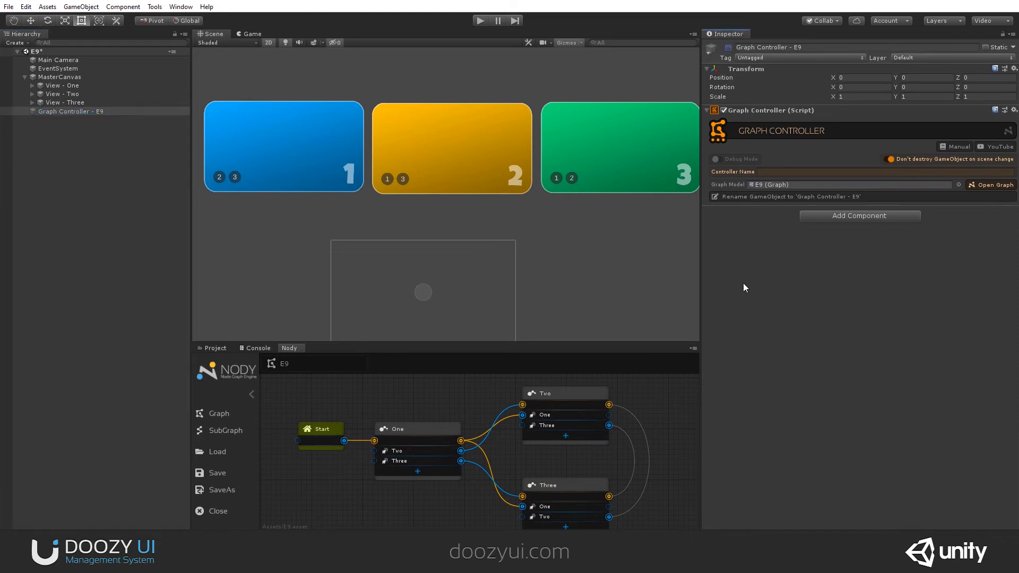
- Run the scene with the controller disabled, examine the graph and View - One, and end play mode
left_click(479, 22)
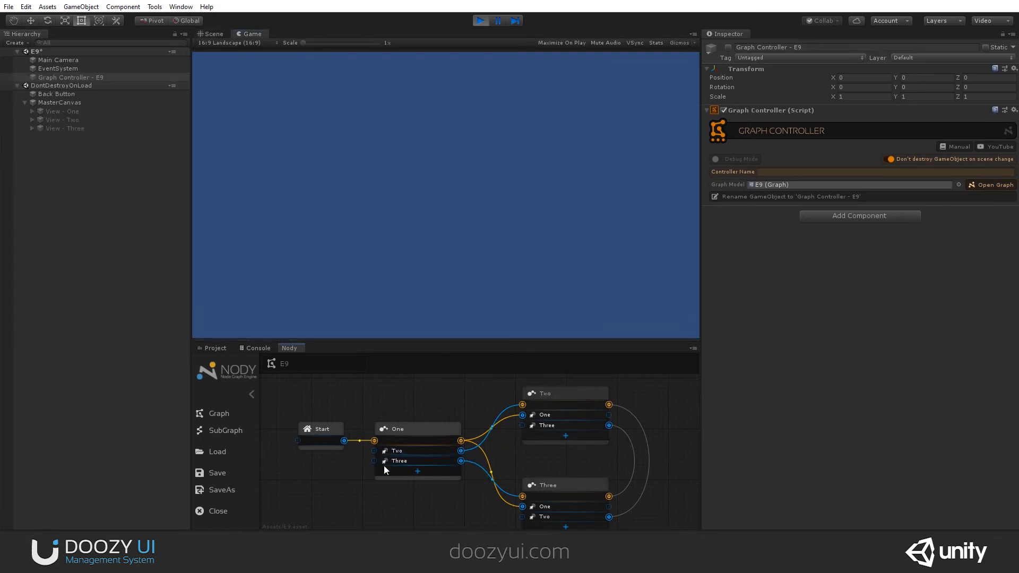
left_click(402, 490)
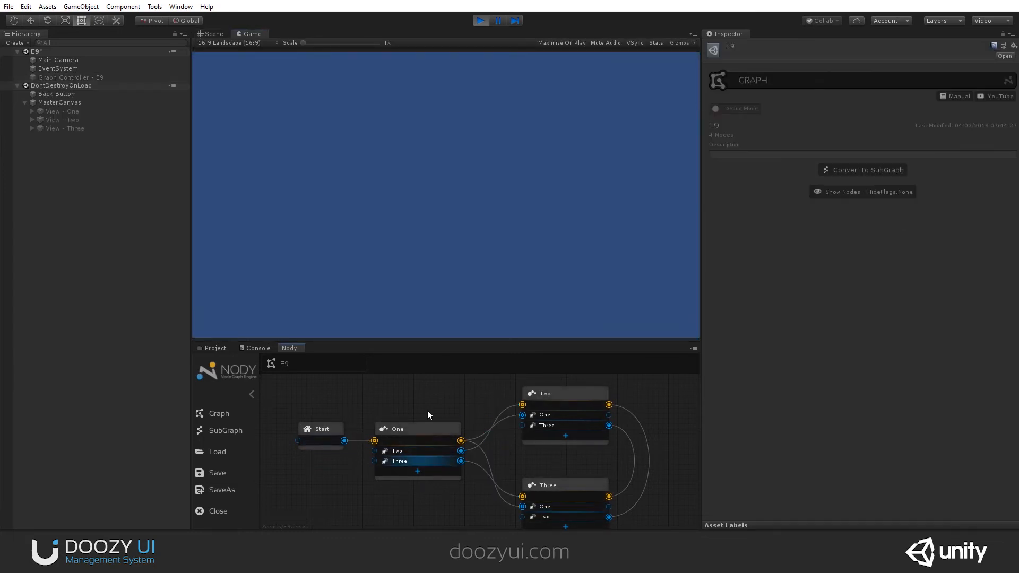
left_click(137, 112)
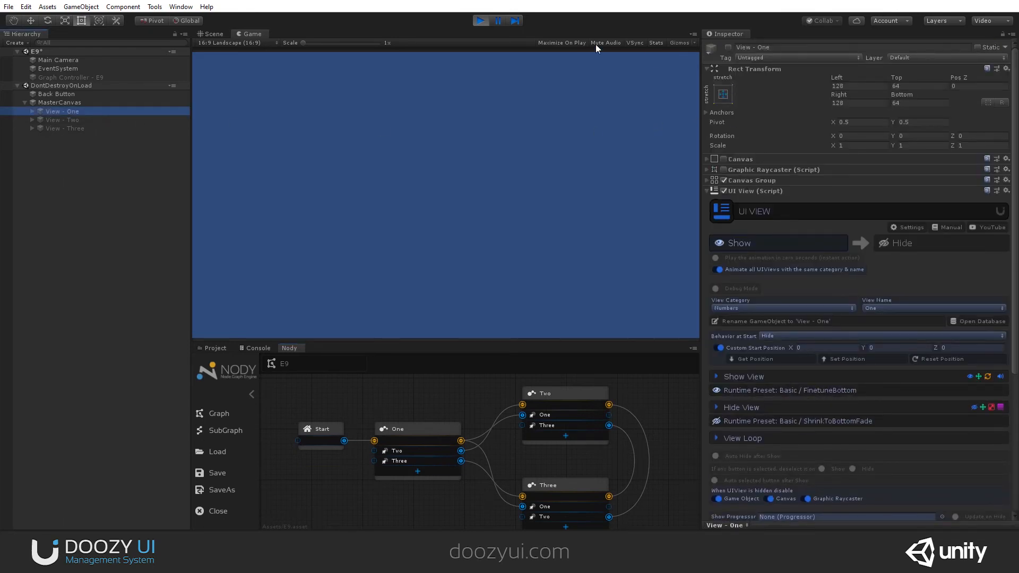
left_click(479, 23)
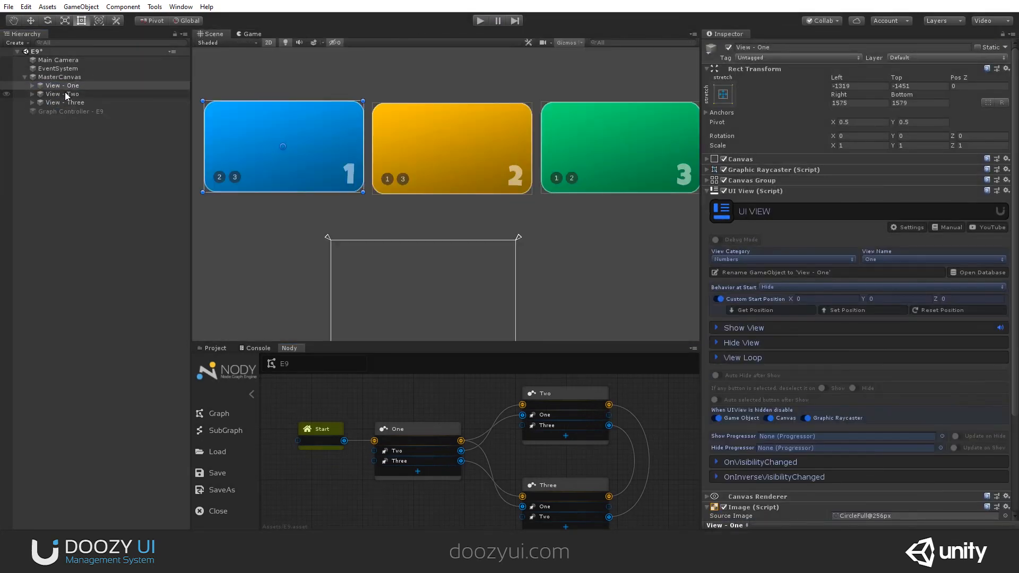
- Reactivate the Graph Controller - E9 object and run the scene
left_click(78, 111)
left_click(728, 48)
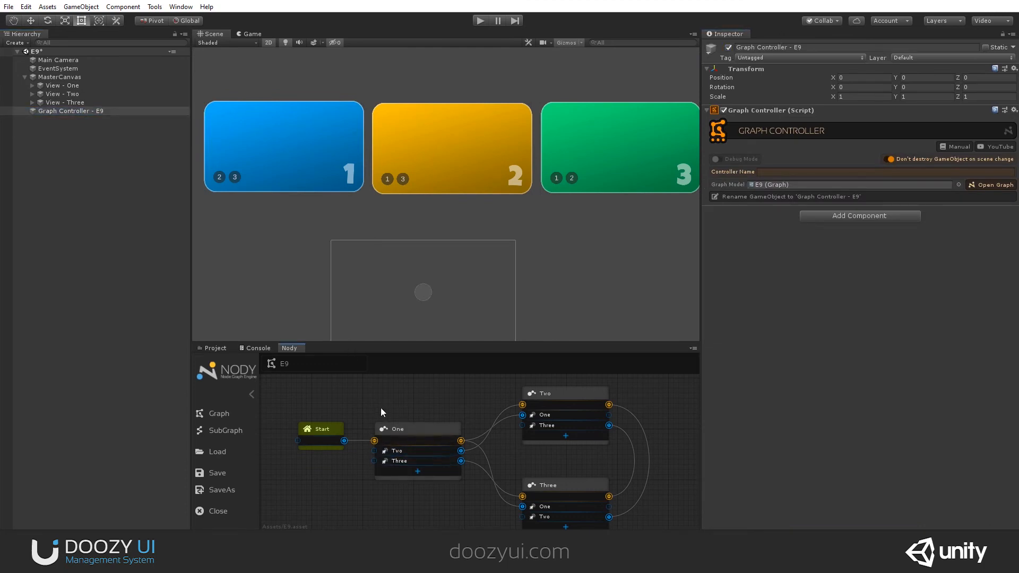
left_click(480, 21)
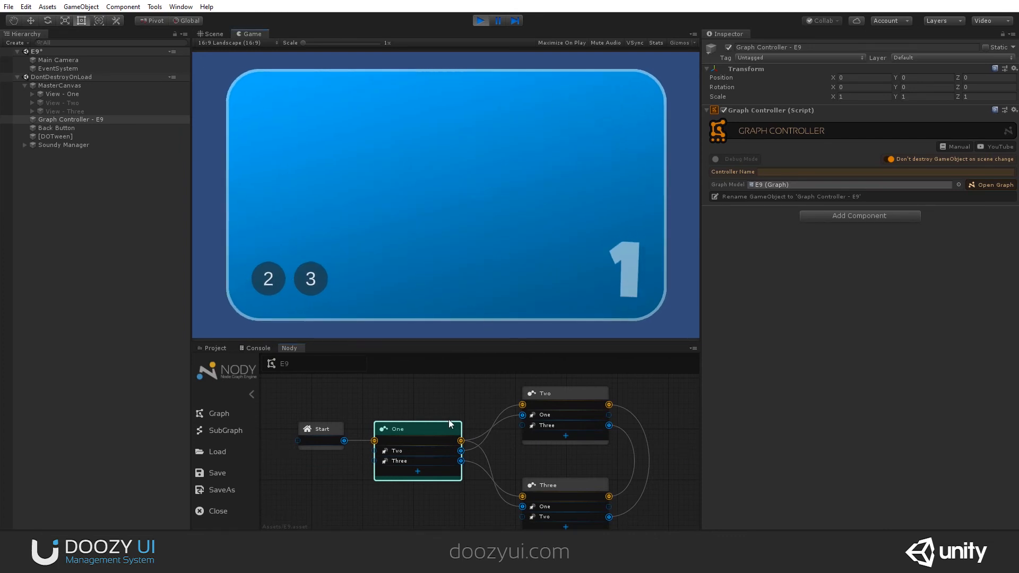
- Inspect node Two's settings and test navigation through views 2, 3, 1, 3 and 1 while watching the live graph
left_click(569, 393)
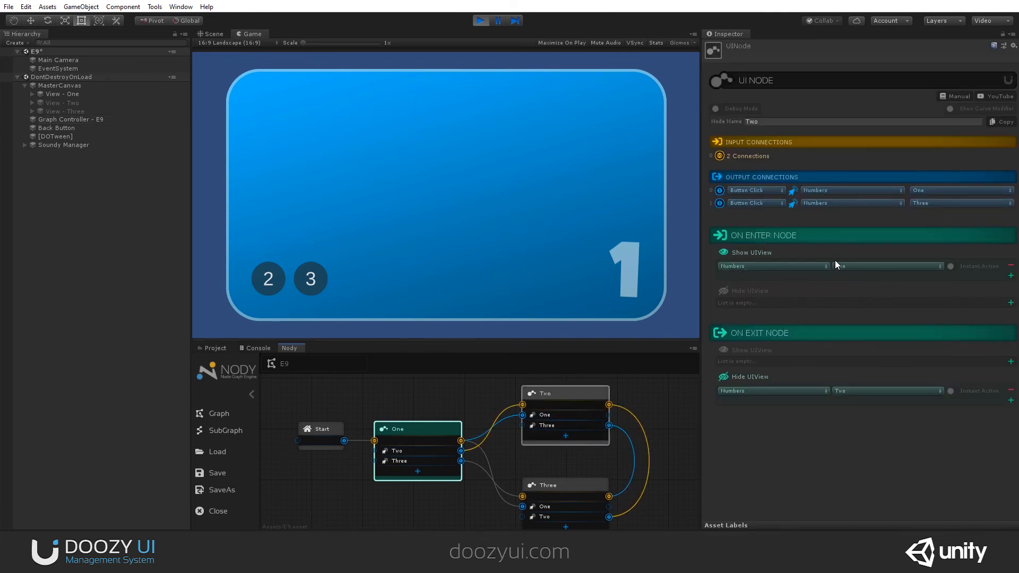
left_click(263, 280)
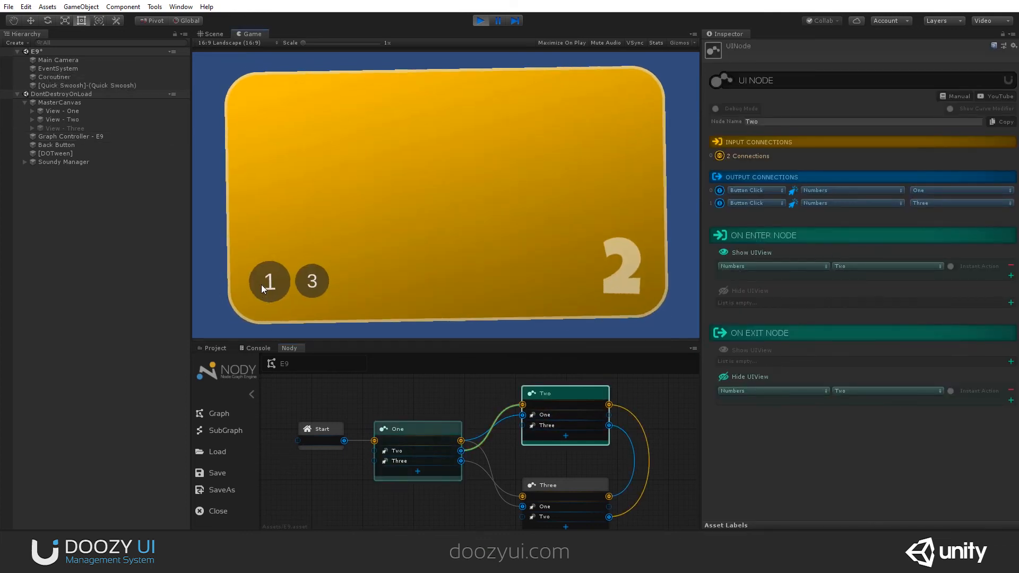
left_click(311, 278)
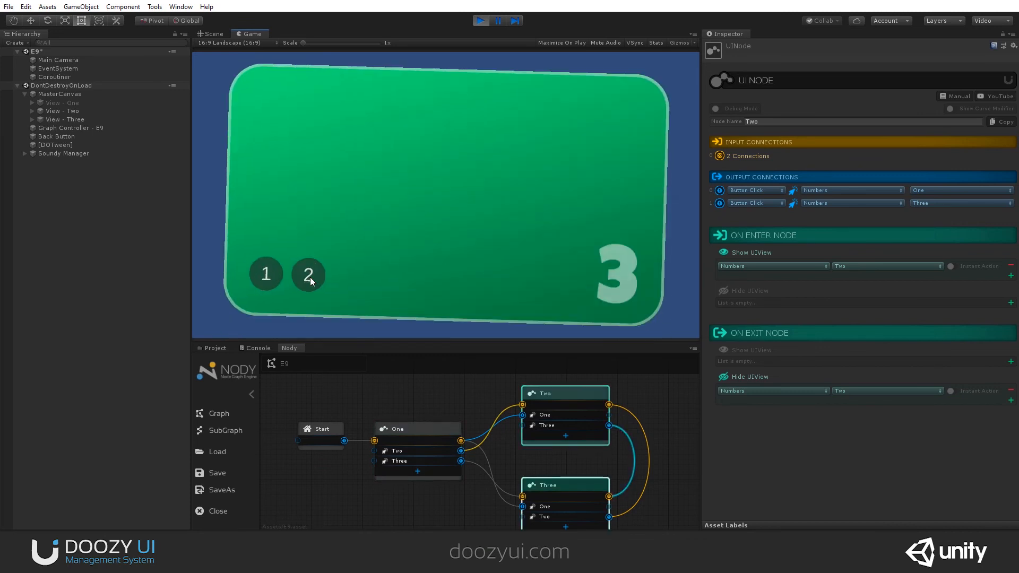
left_click(269, 289)
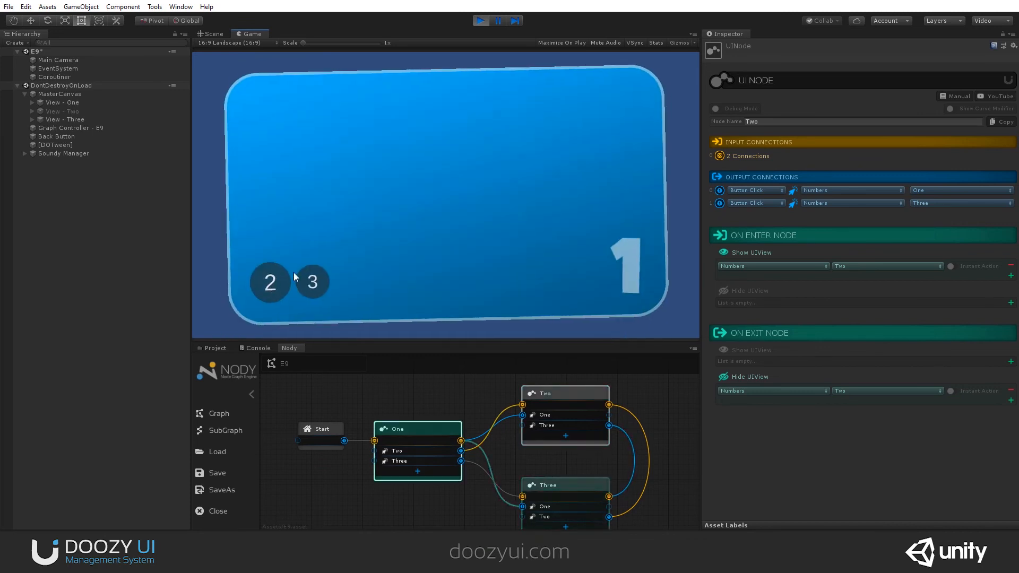
left_click(307, 277)
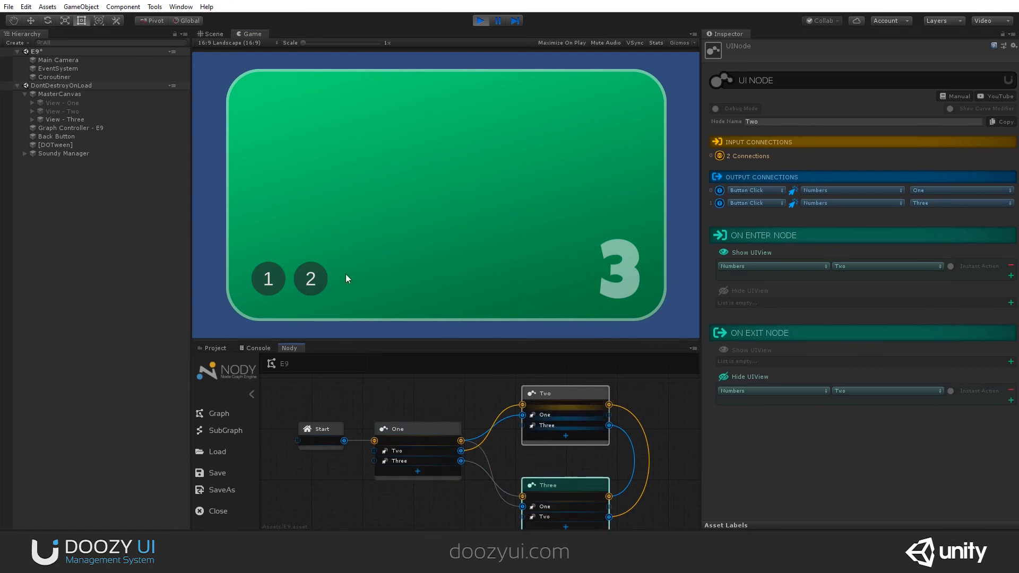
left_click(271, 284)
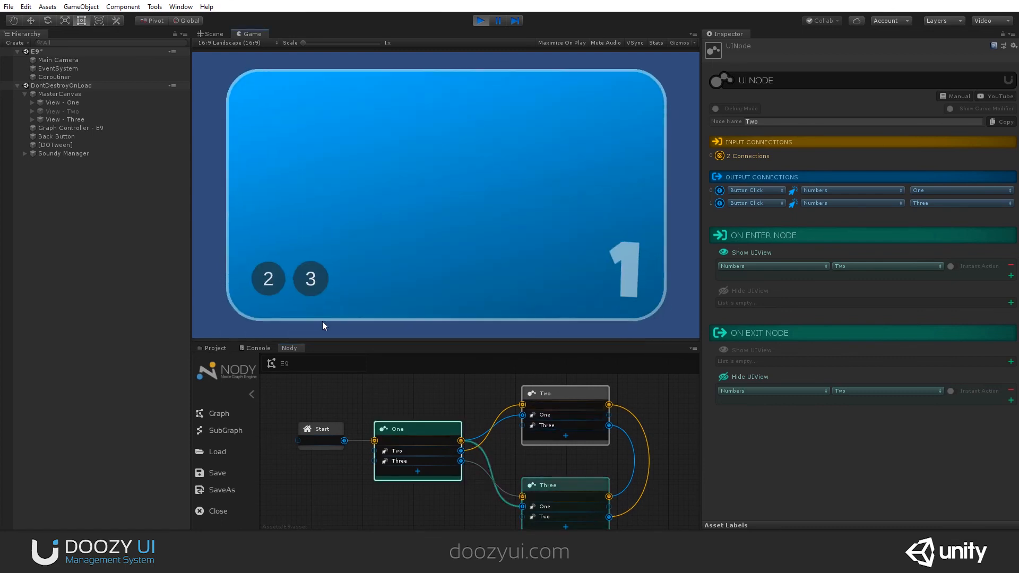
- Maximize the Game view and test switching between views 3 and 1 with the on-screen number buttons
left_click(692, 35)
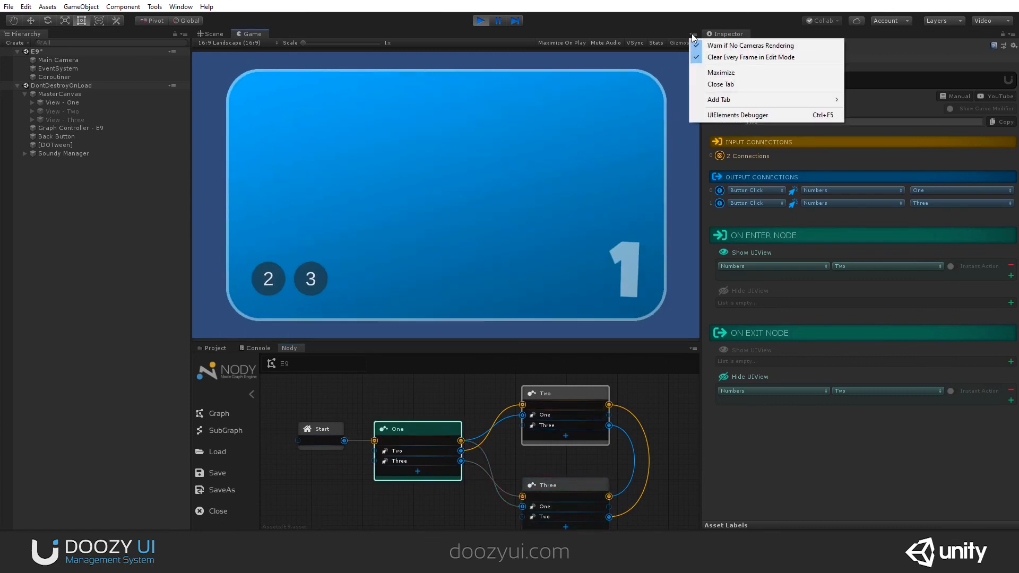
left_click(708, 74)
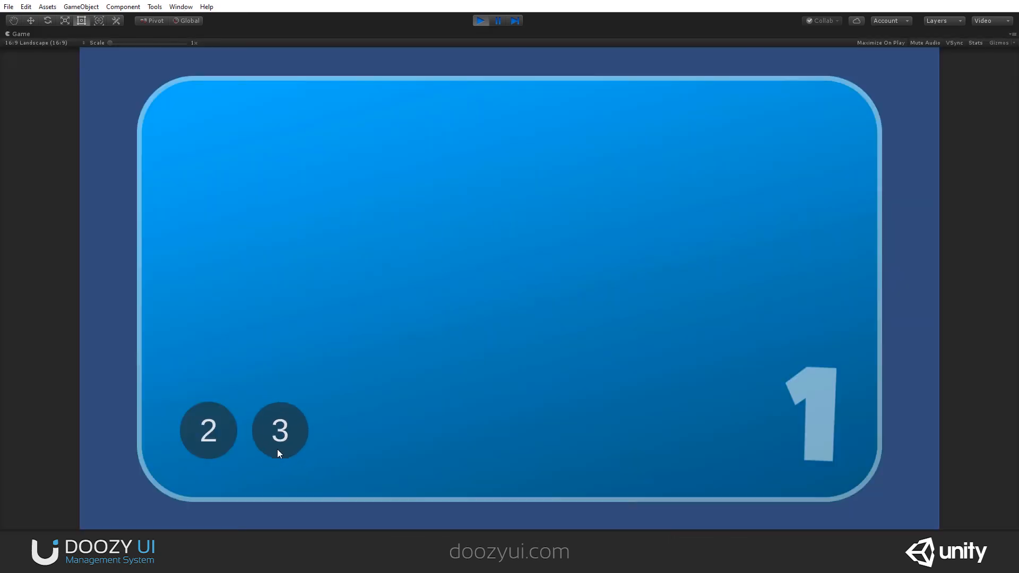
left_click(277, 449)
left_click(198, 449)
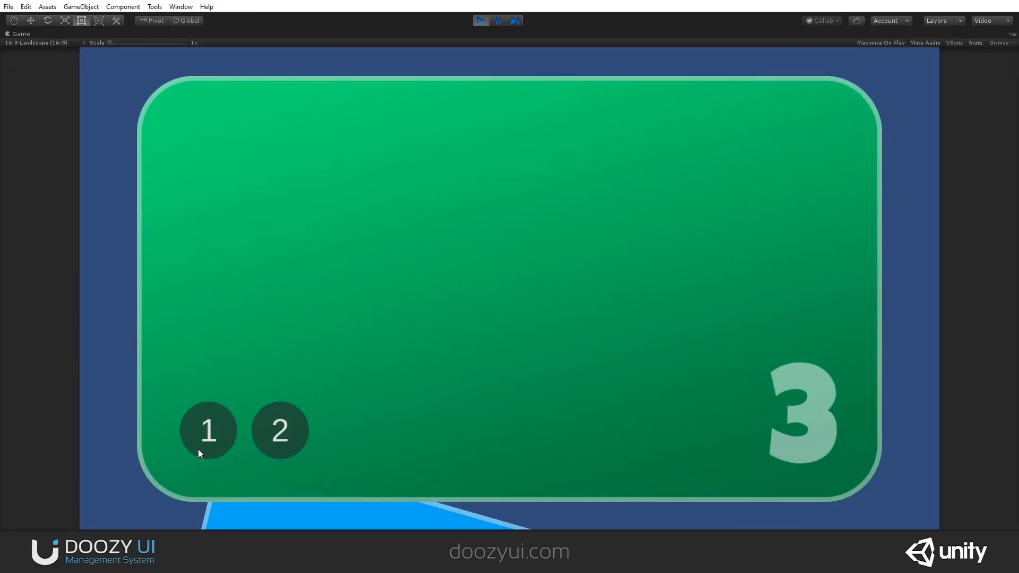
left_click(279, 442)
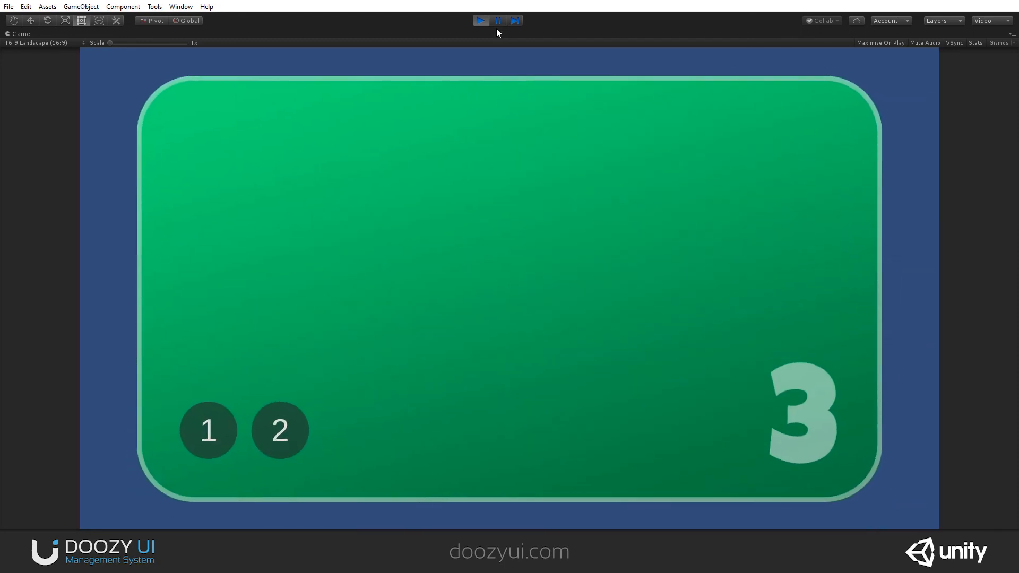